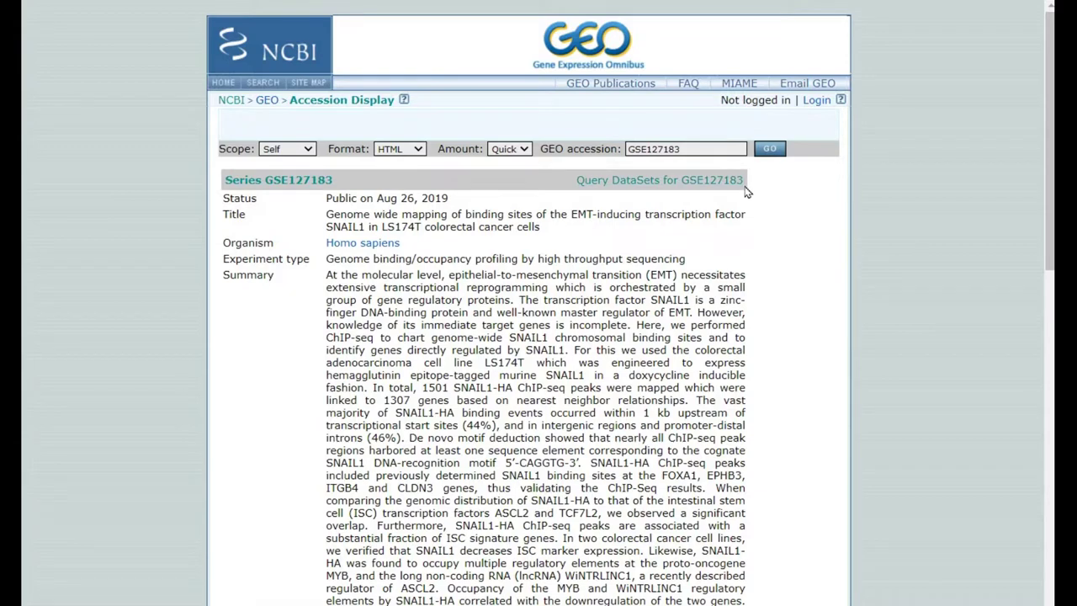
Step: Open sample GSM3629871 (Snail1-HA ChIP-seq 1) from the GSE127183 Samples list
scroll(615, 300, down, 6)
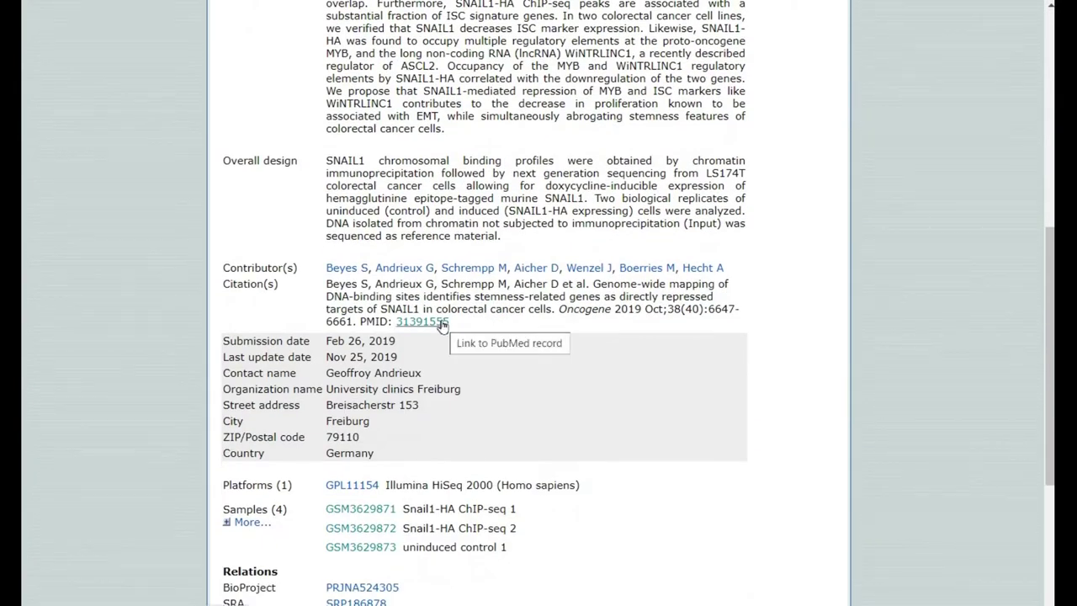
scroll(540, 405, down, 3)
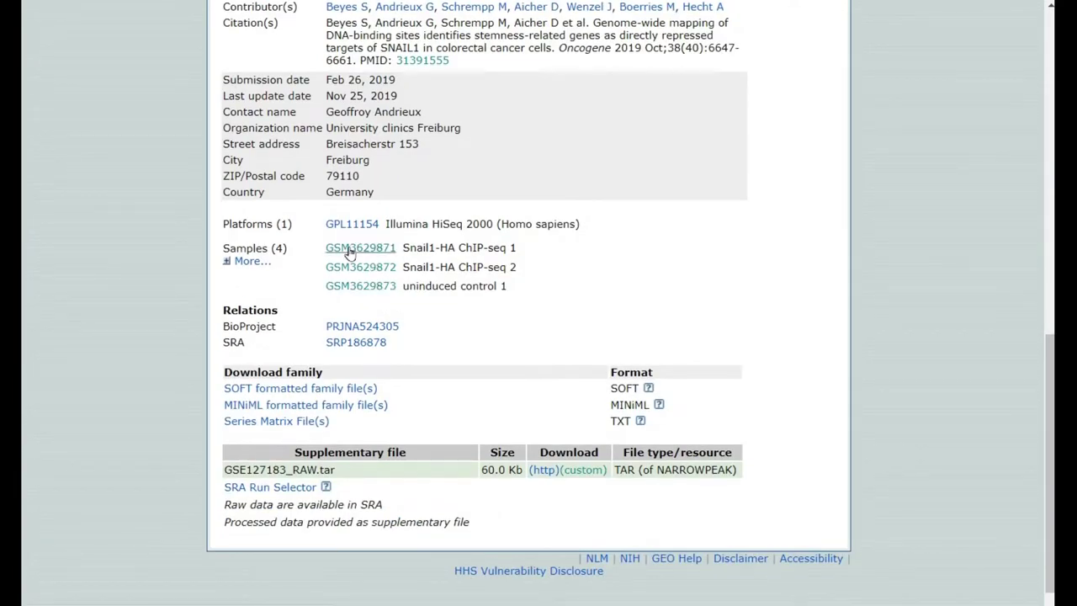
click(350, 251)
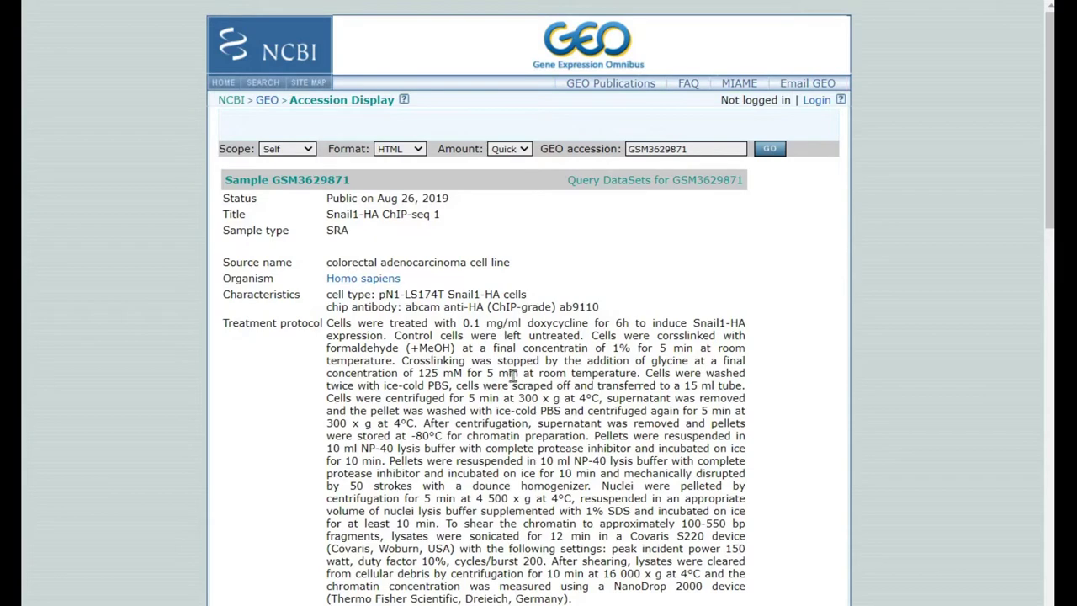
scroll(512, 375, down, 2)
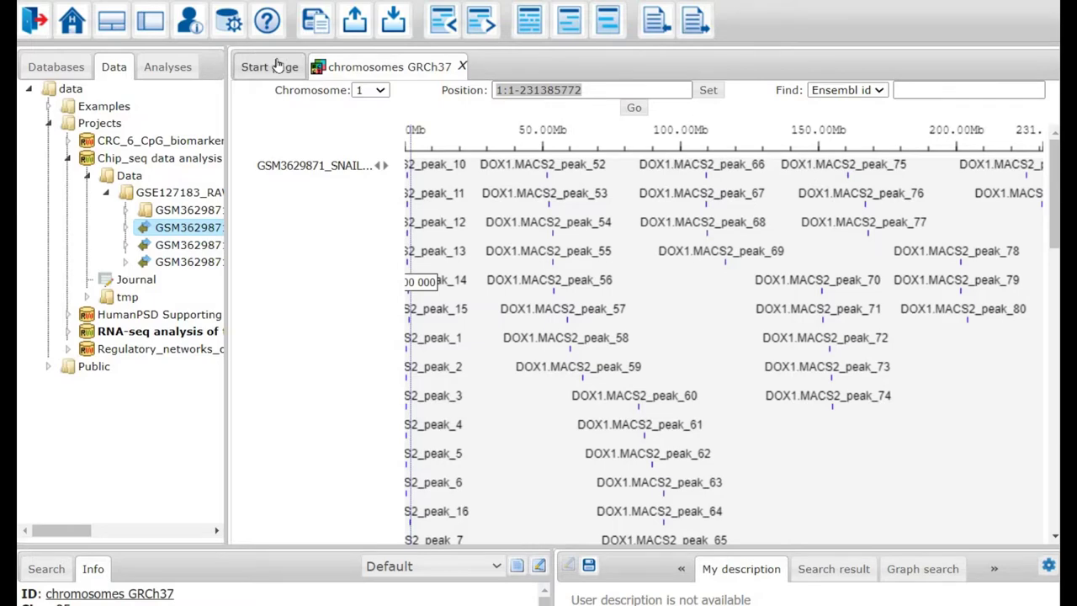
Step: Bring the Start page with its Upstream analysis categories back in front
click(283, 68)
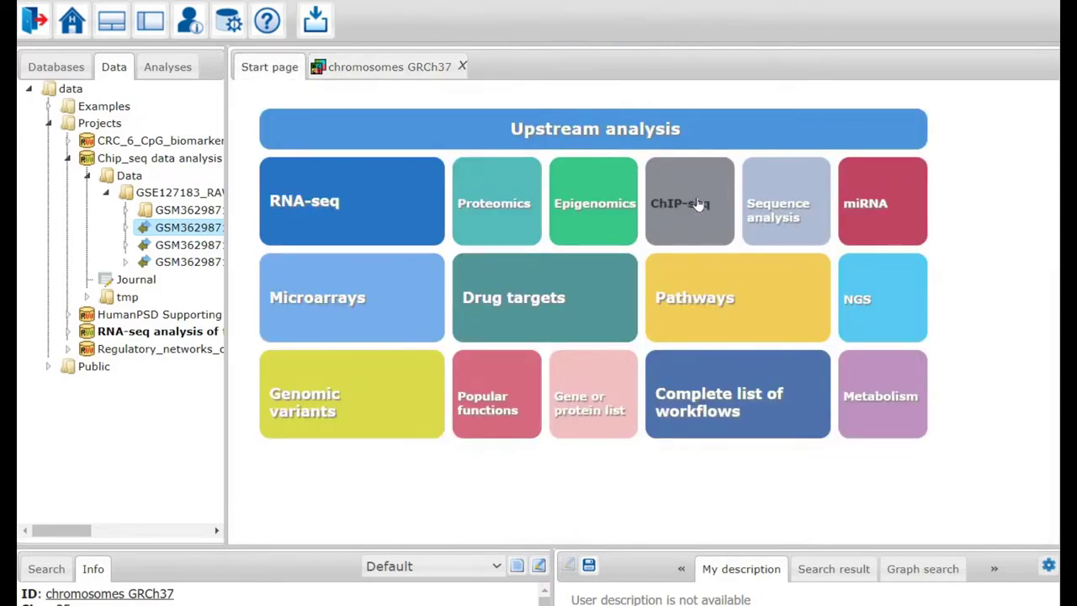
Step: Lift the SNAIL1 peaks from hg19 to hg38 with the ChIP-seq Lift-over tool
click(697, 203)
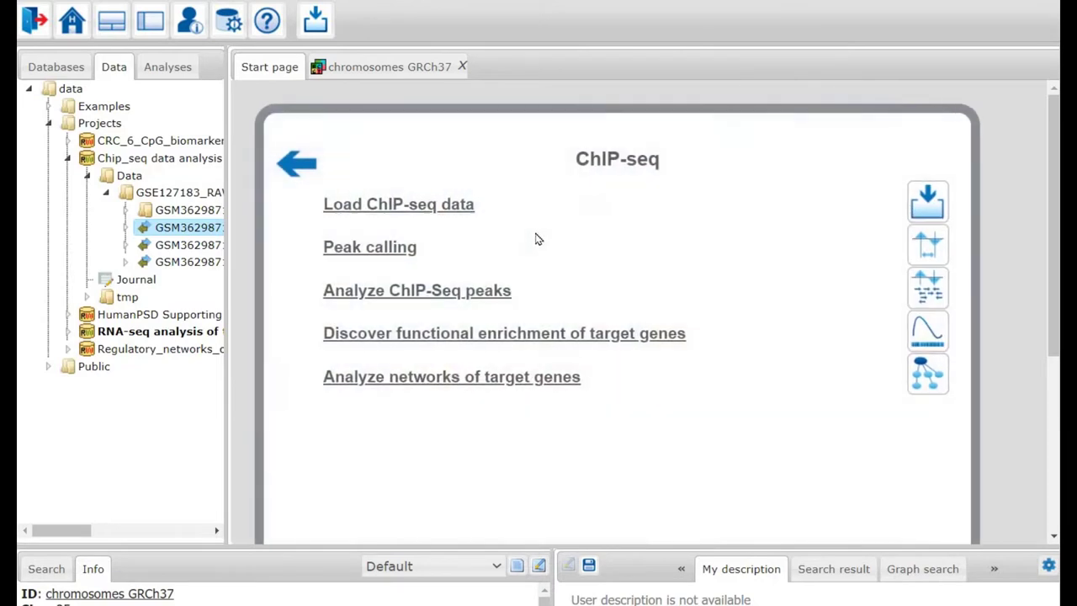
click(391, 270)
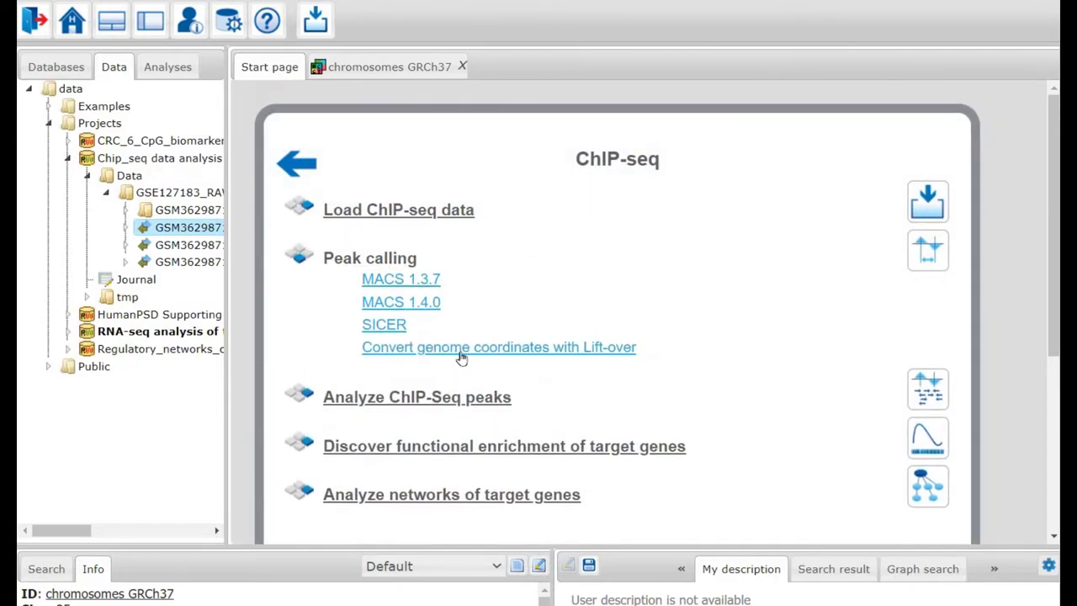
click(461, 348)
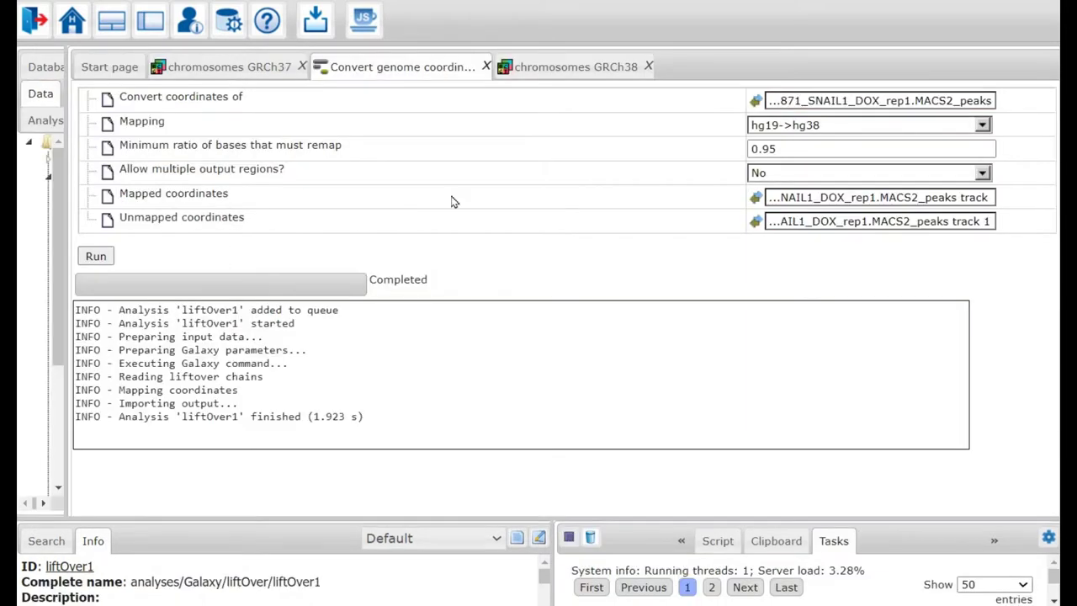
click(566, 65)
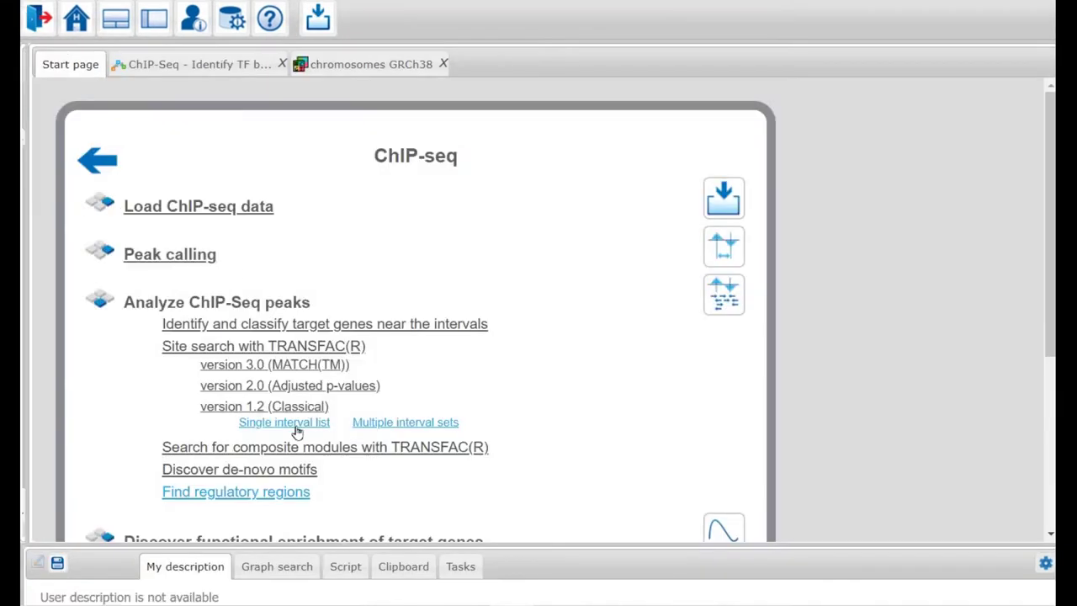
Step: Open the version 1.2 Single interval list workflow and view its diagram through to Transcription factors
click(296, 425)
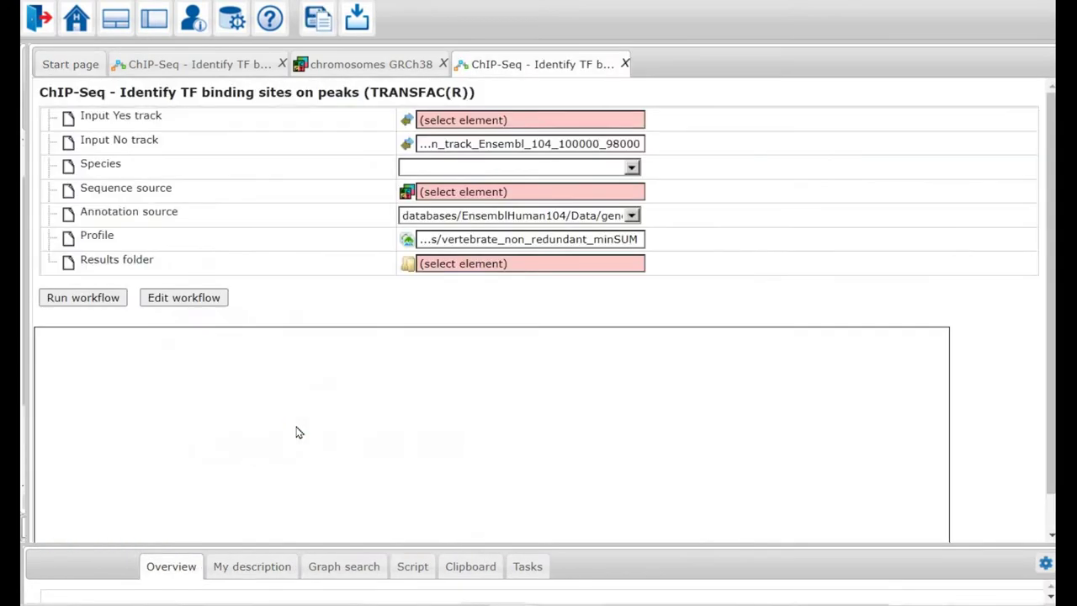
click(196, 65)
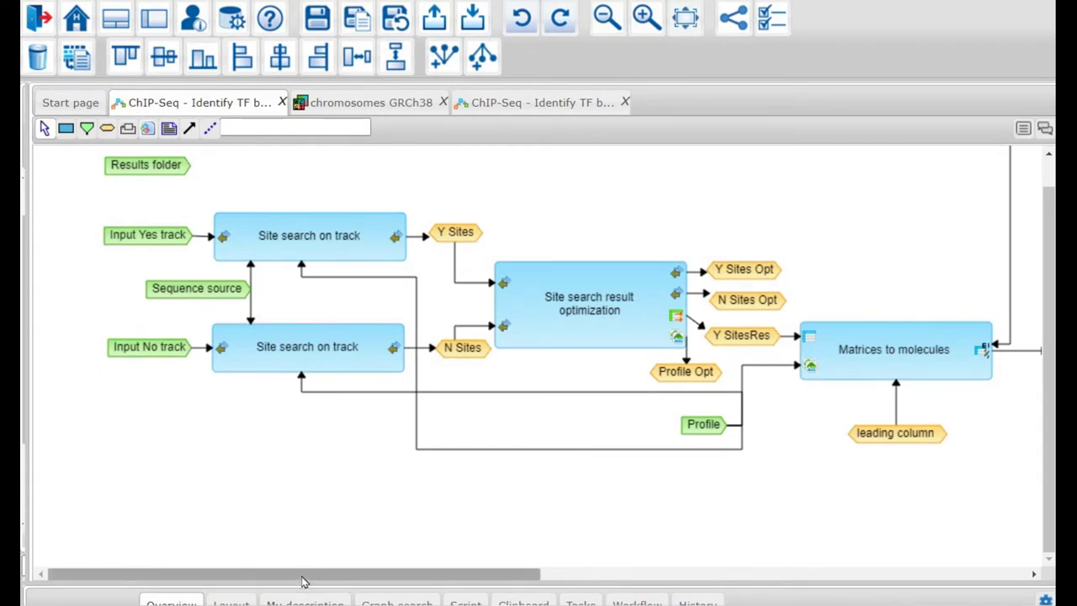
drag(308, 581, 416, 586)
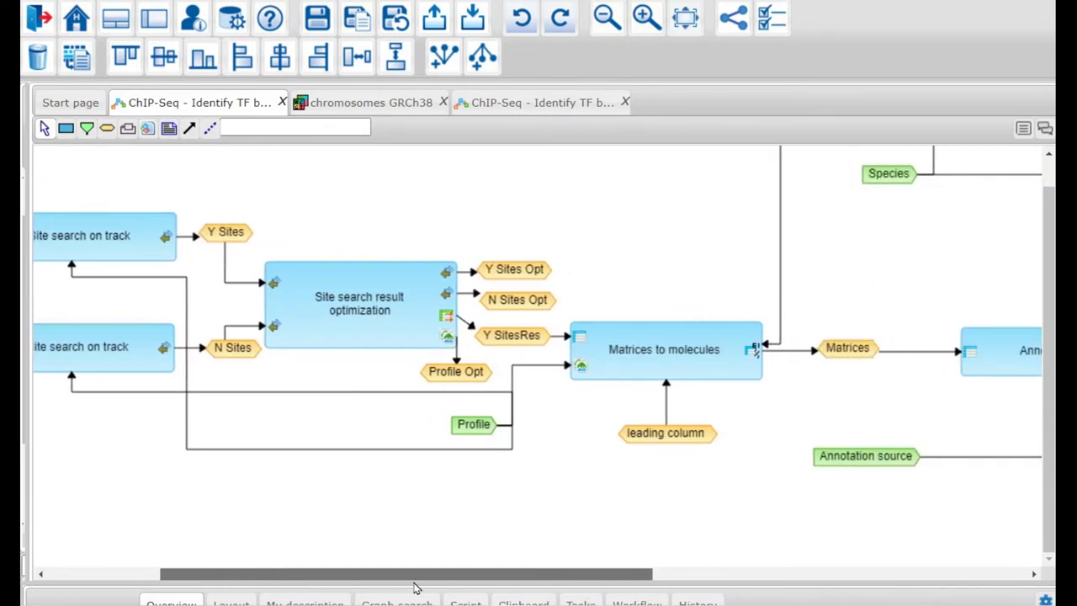
drag(414, 587, 618, 581)
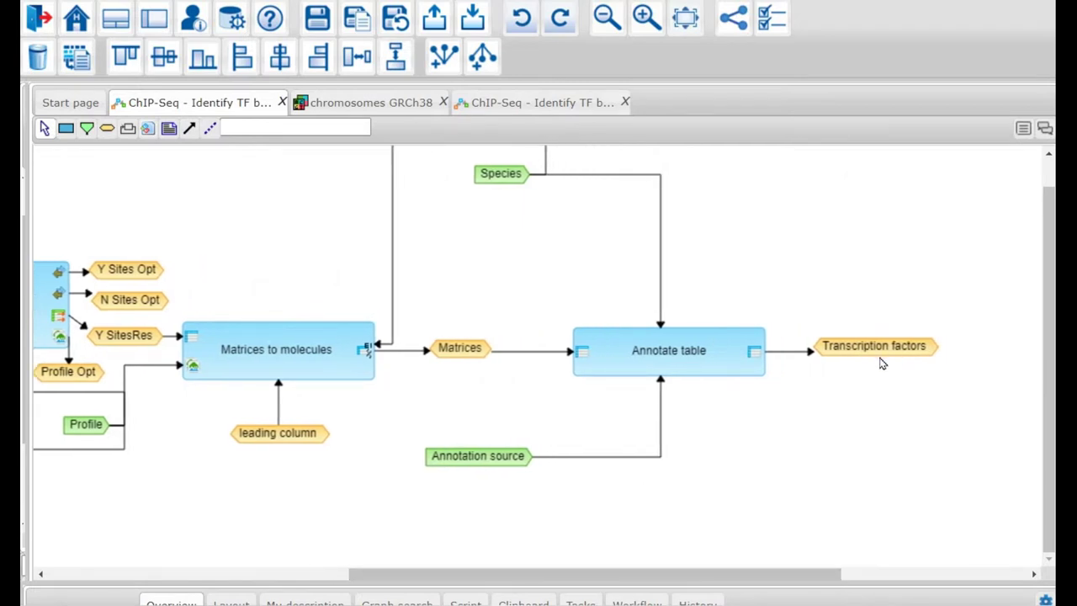
Step: Run the workflow on the SNAIL1 track with Human, GRCh38 and vertebrate_human_p0.001_non3d profile
click(518, 110)
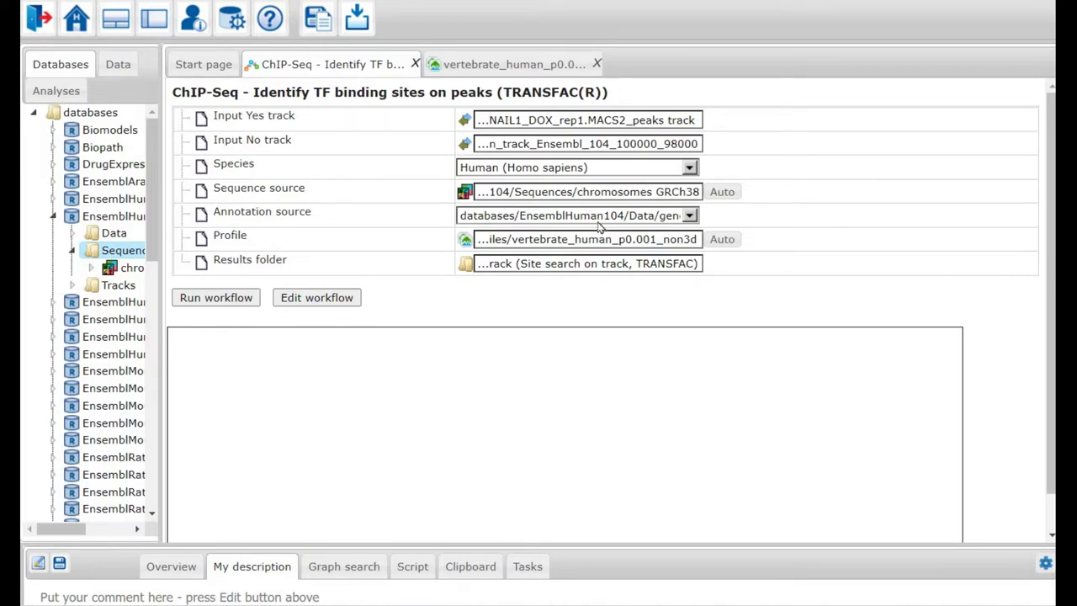
click(536, 67)
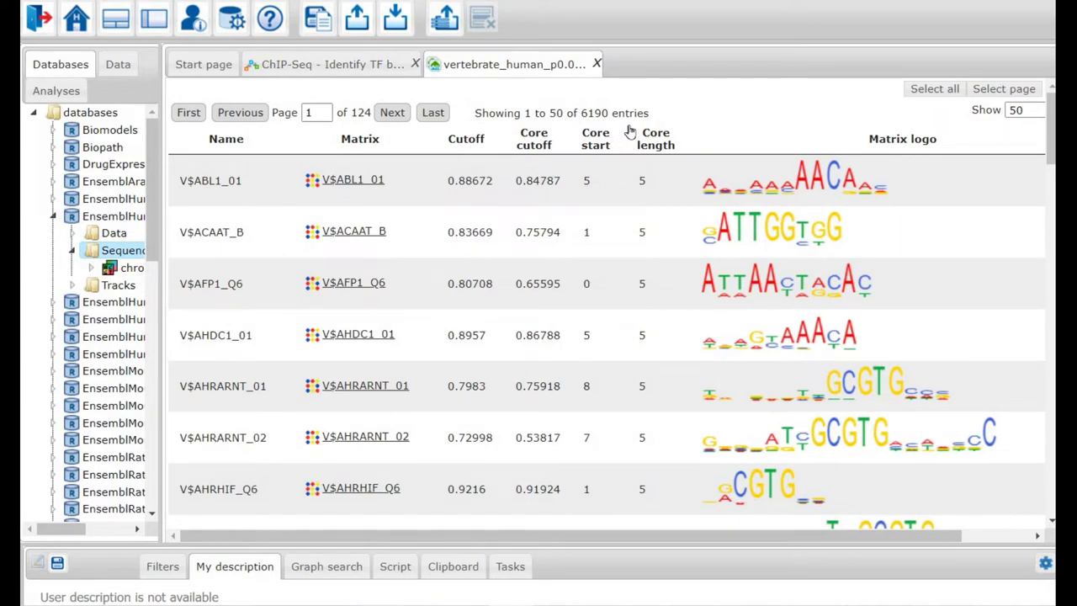
click(334, 67)
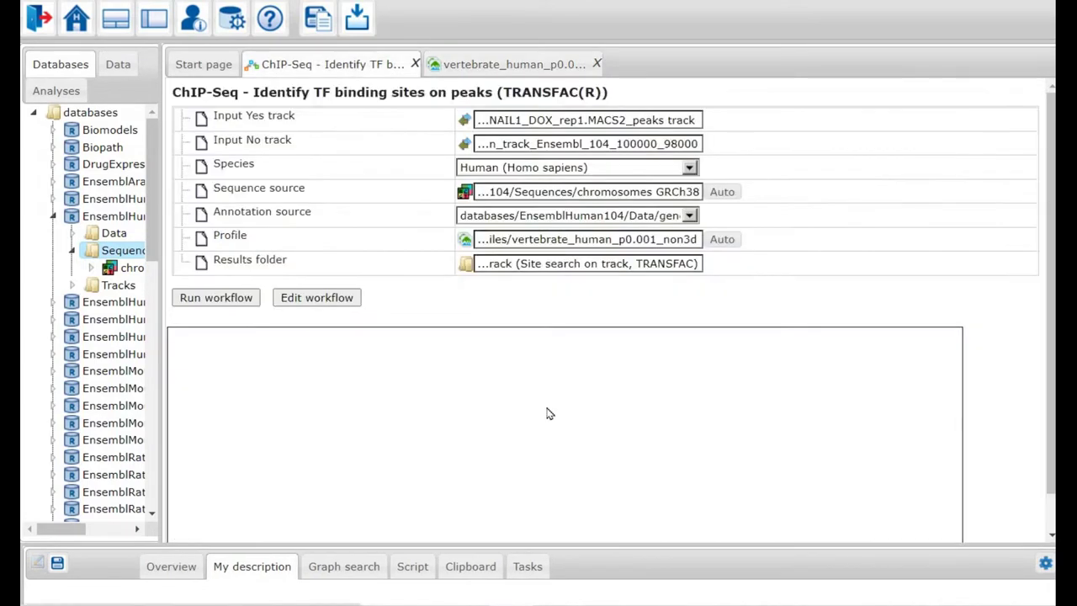
click(216, 299)
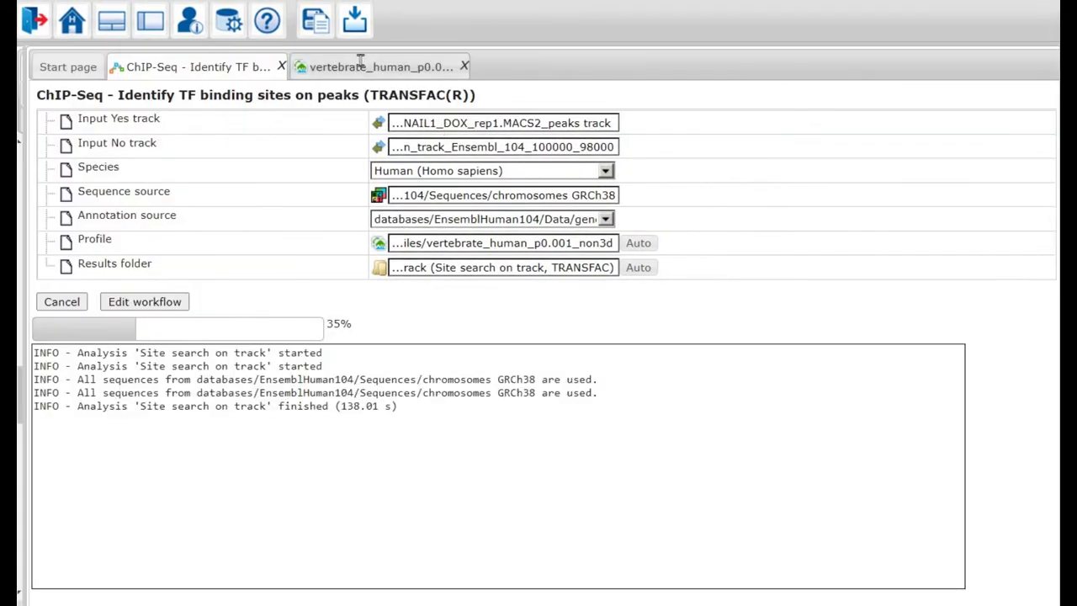
Step: Check the finished workflow log and expand the SNAIL1 peaks results folder
click(360, 64)
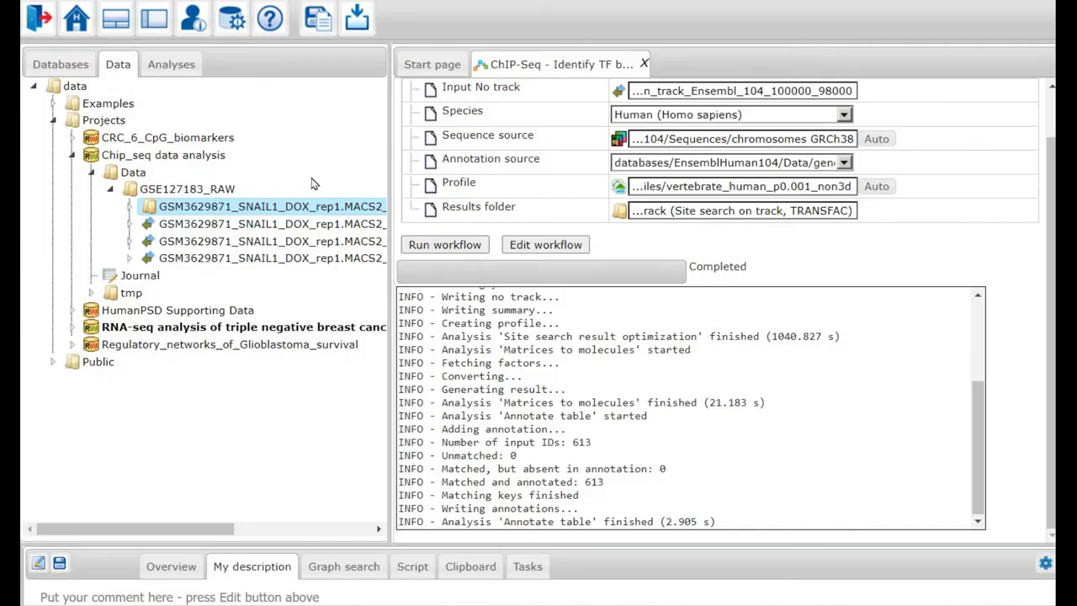
click(130, 207)
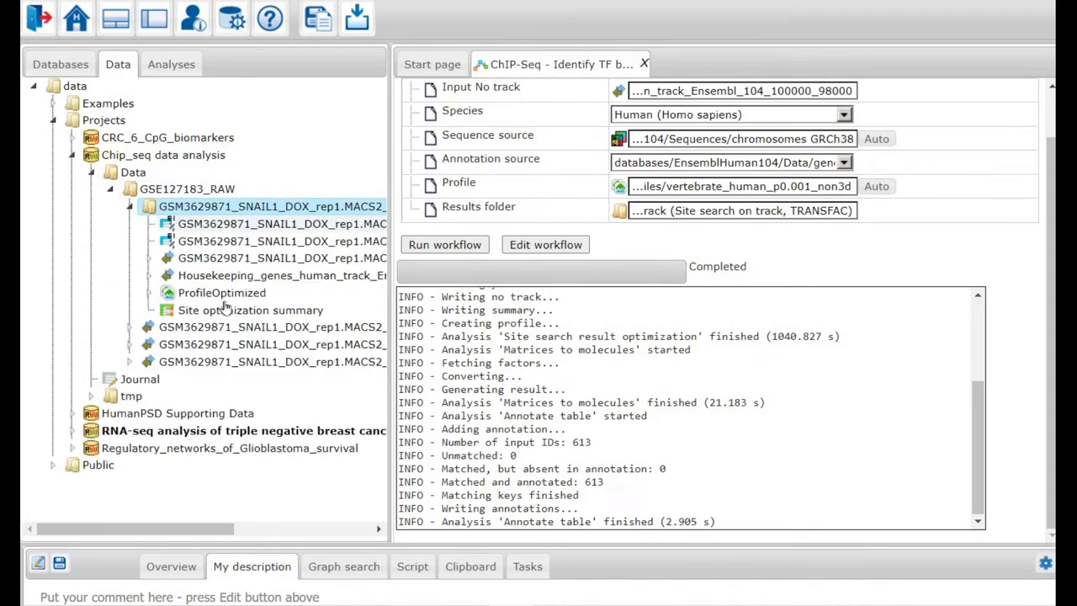
Step: Open the Site optimization summary table and widen it by dragging the panel divider left
click(226, 311)
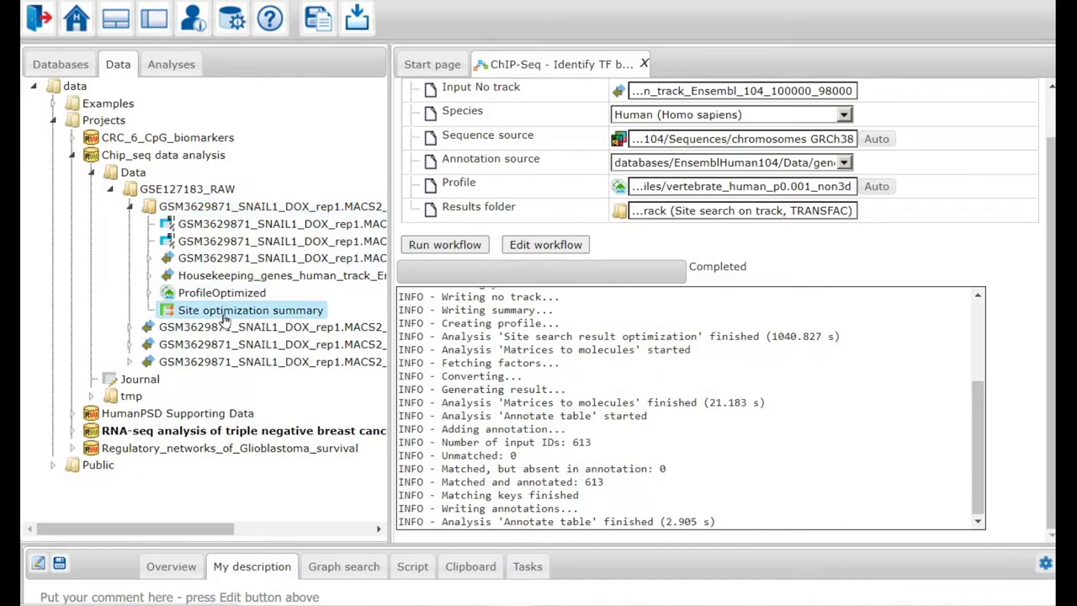
double_click(225, 312)
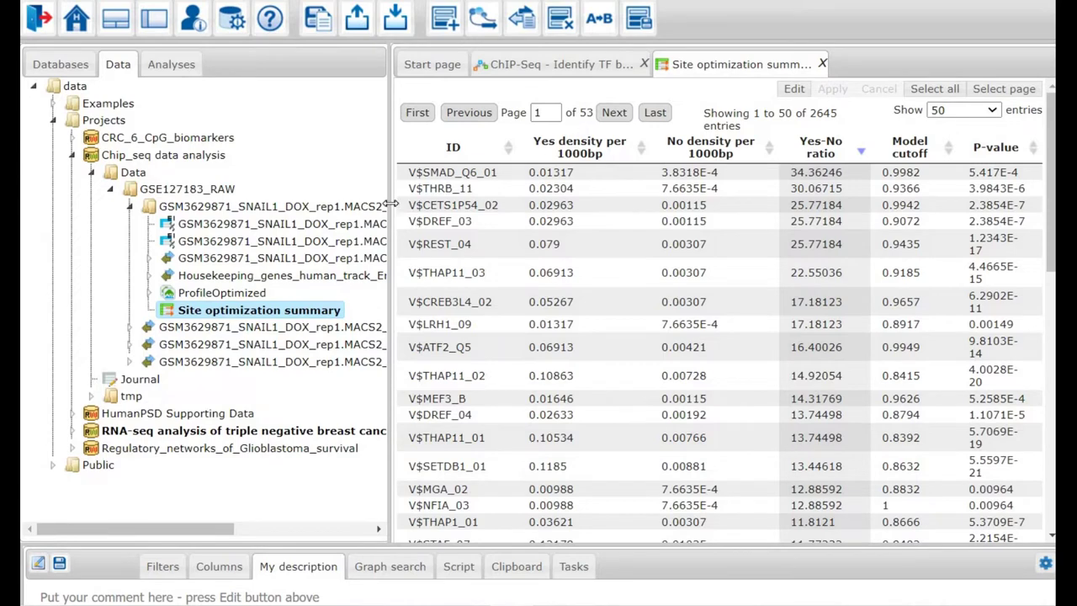
drag(391, 204, 139, 210)
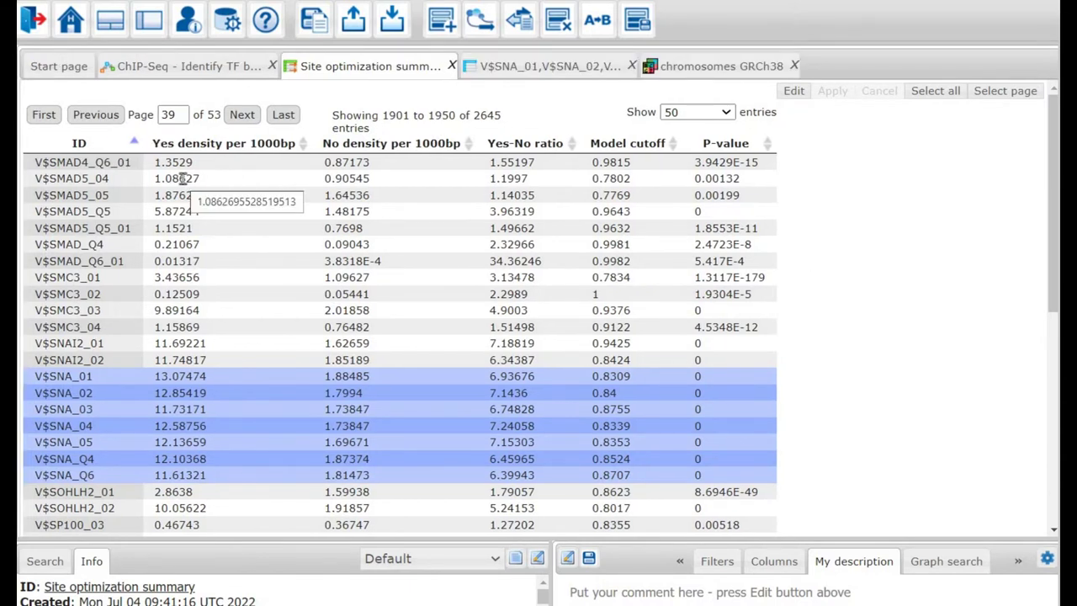
Step: Inspect the V$SNA_01/V$SNA_02 sites and their GRCh38 locations near SAMD11, then the factor table
click(505, 66)
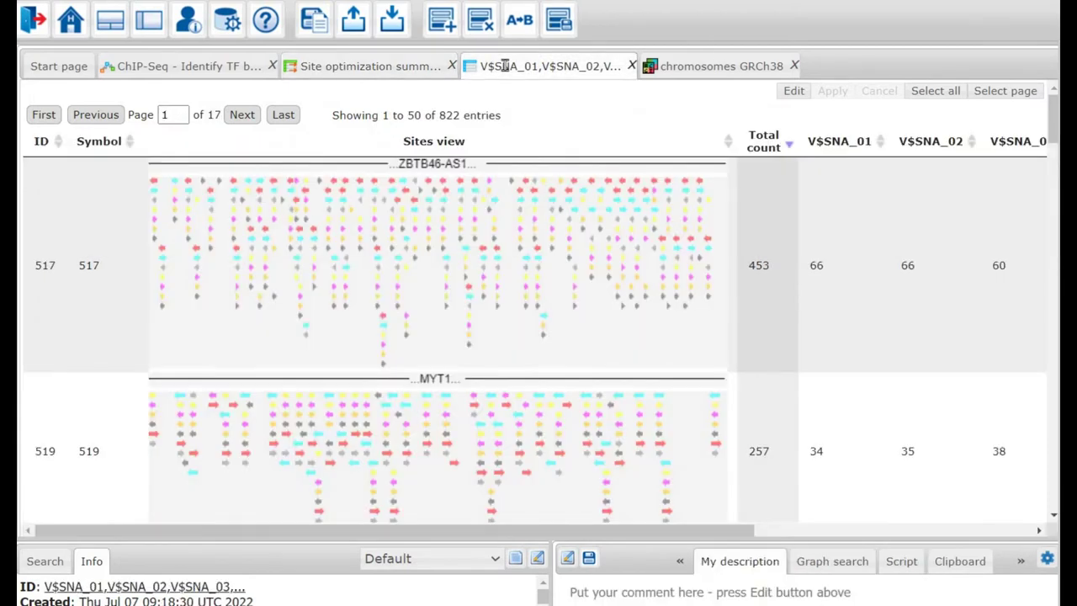
click(695, 67)
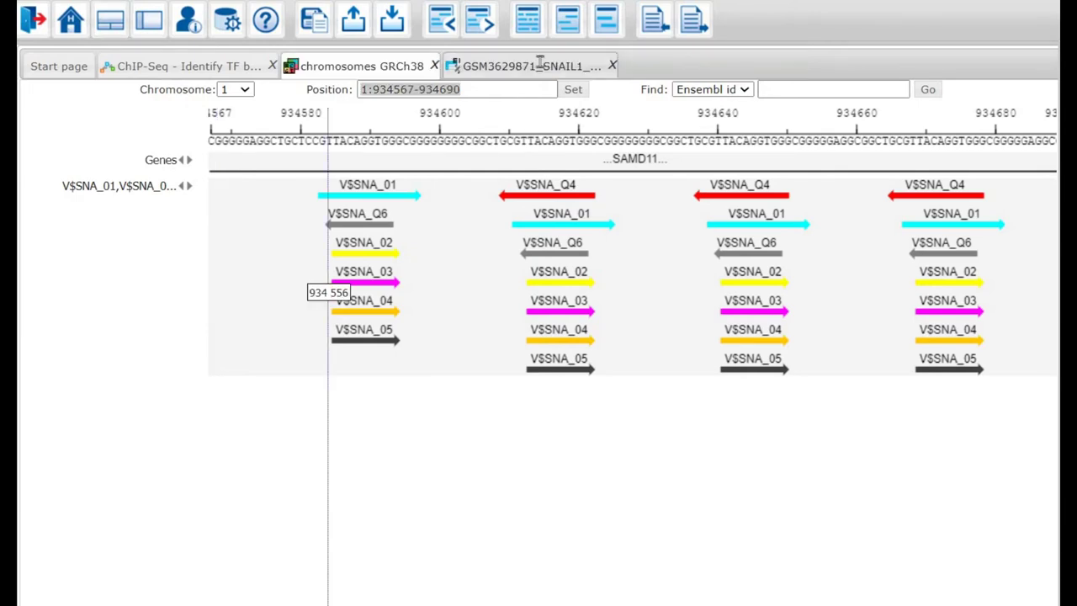
click(540, 65)
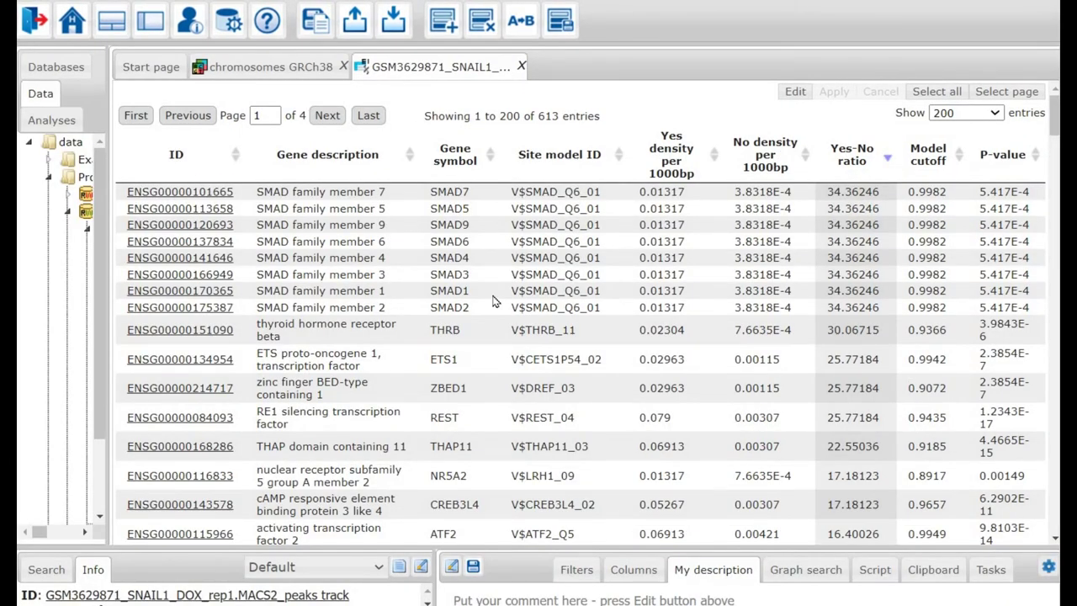
Step: Scroll the 613-entry factor table down to the SNAI1, SNAI2 and SNAI3 rows and back
scroll(495, 302, down, 10)
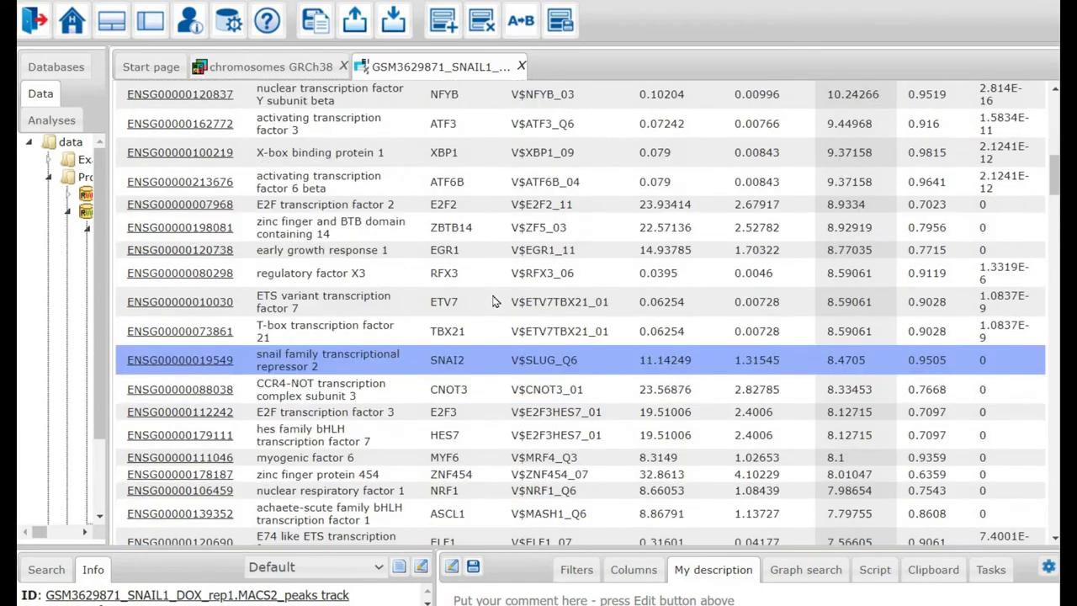
scroll(495, 301, down, 1)
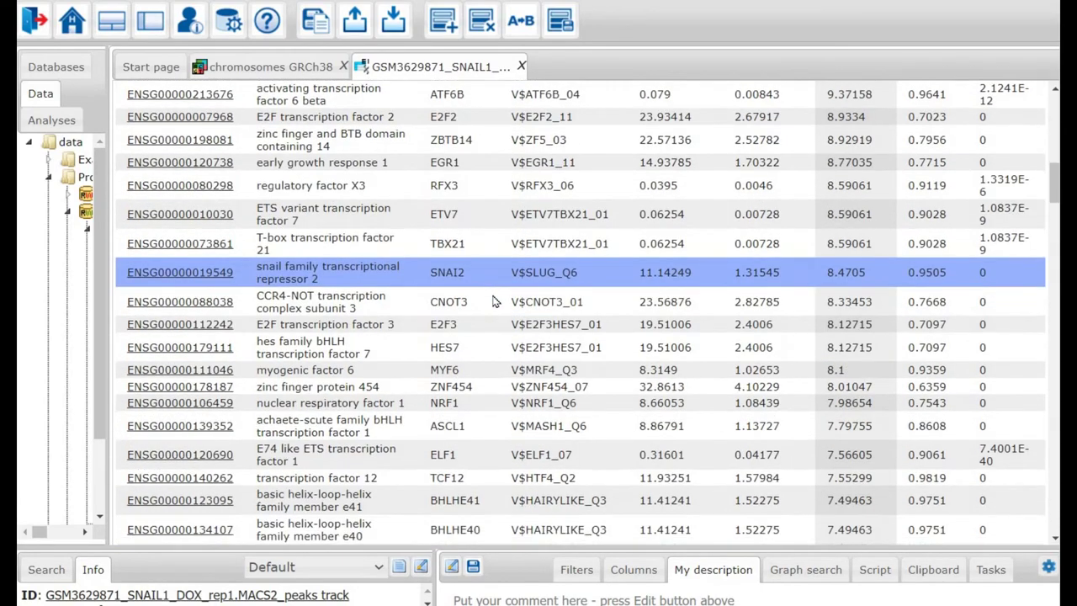
scroll(495, 301, down, 5)
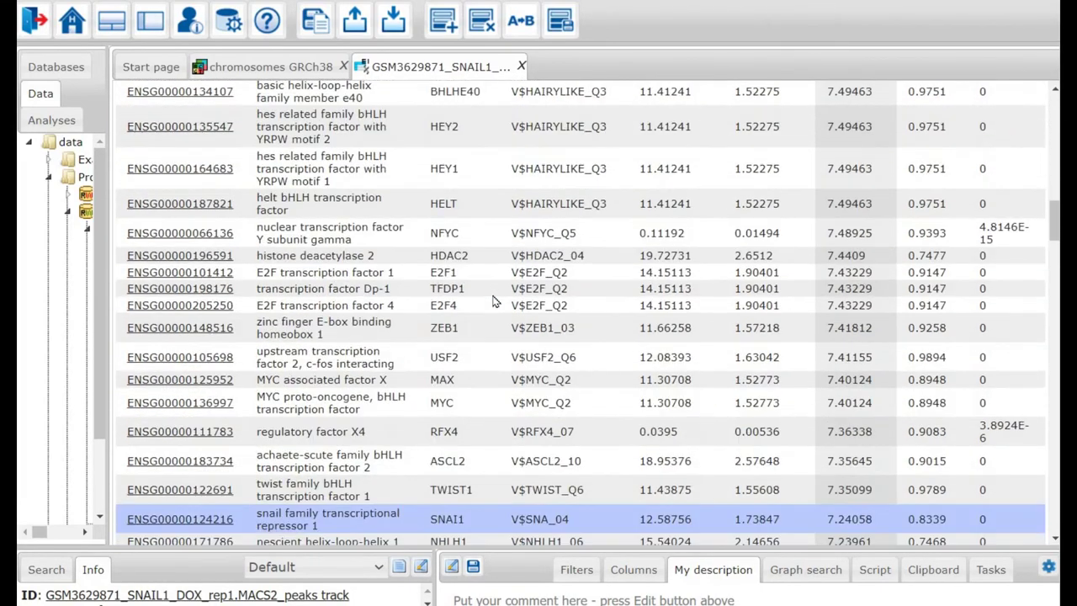
scroll(495, 301, down, 1)
scroll(495, 301, down, 3)
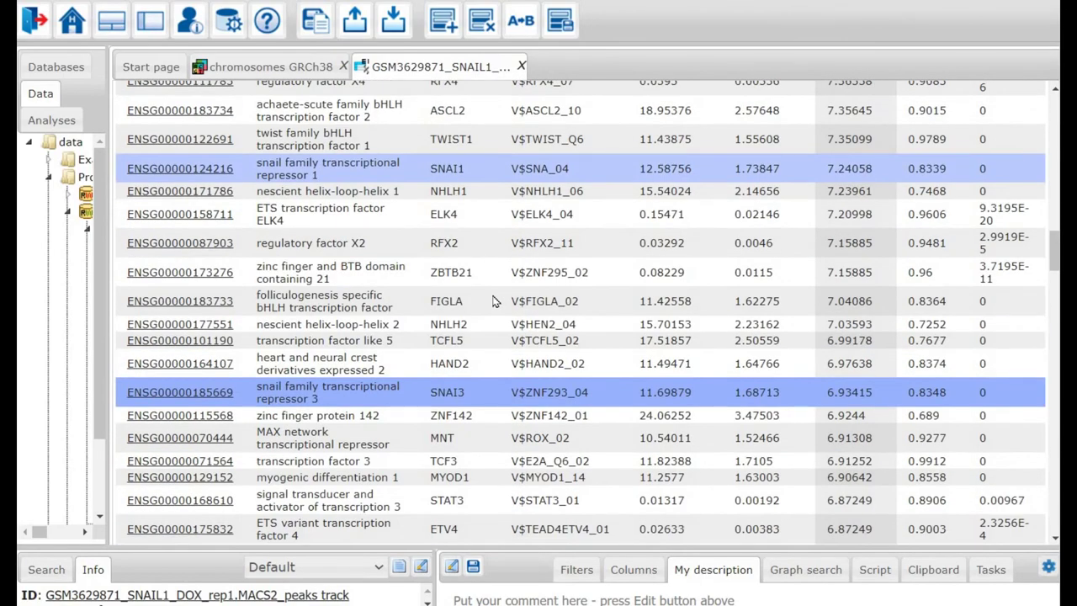
scroll(495, 302, up, 15)
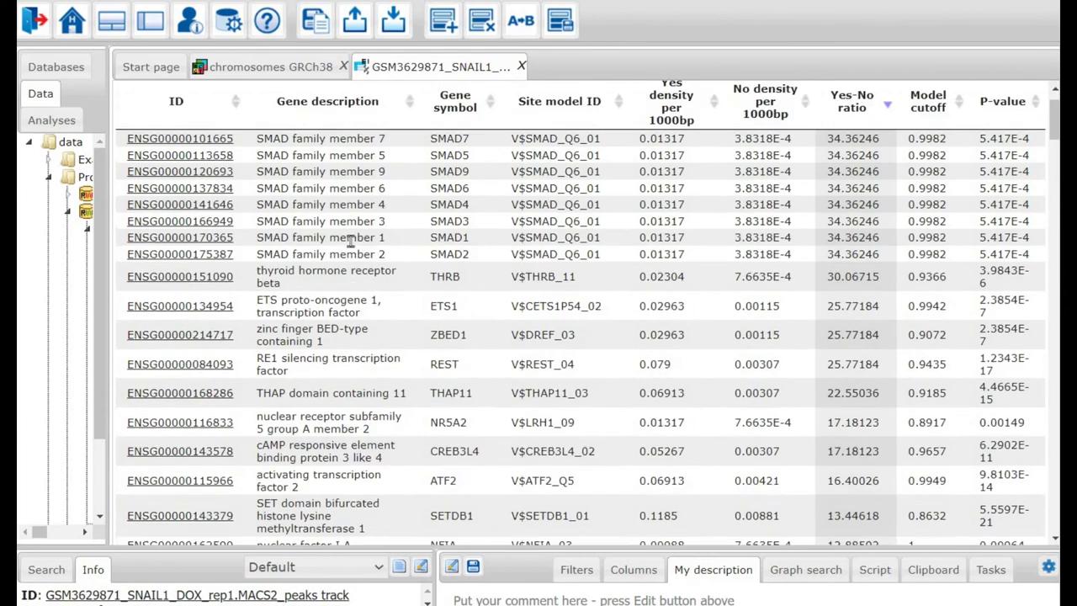
scroll(350, 242, up, 1)
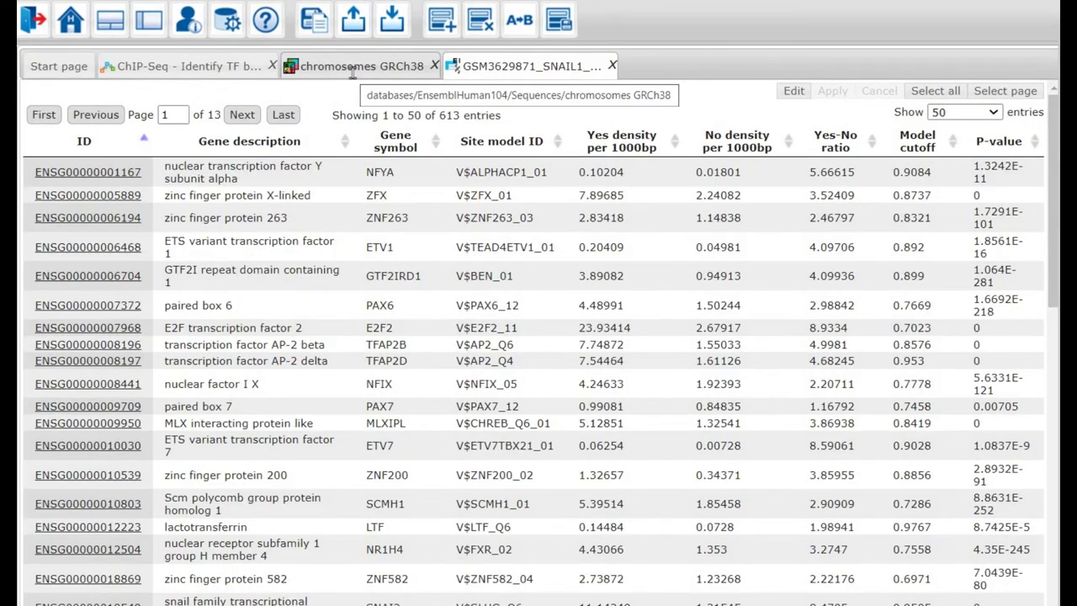
Step: Revisit the GRCh38 browser and the GSM3629871 factor table, then go back to the Start page
click(354, 71)
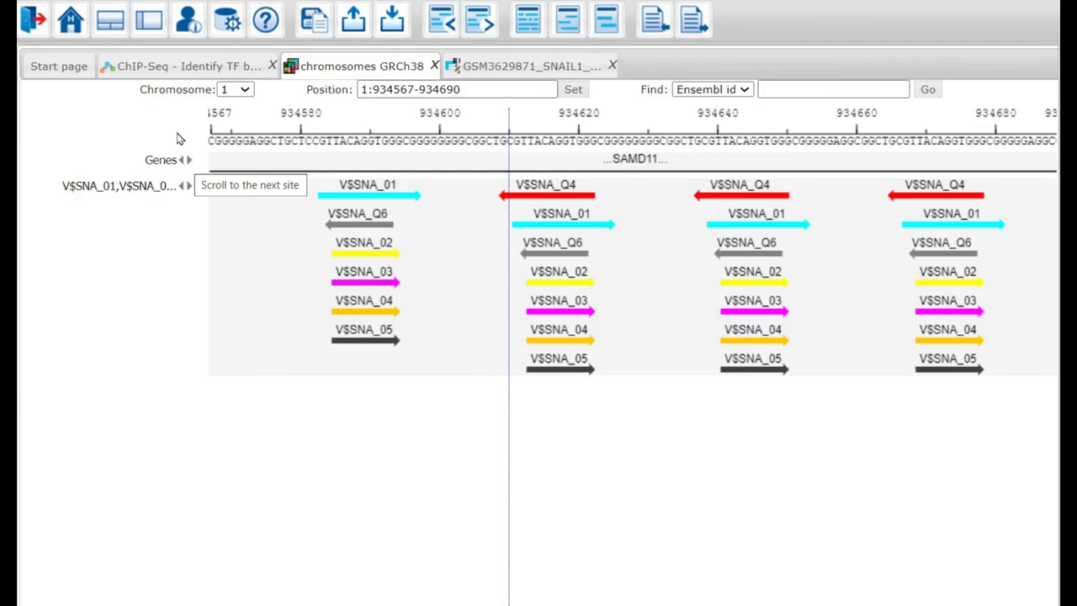
click(508, 64)
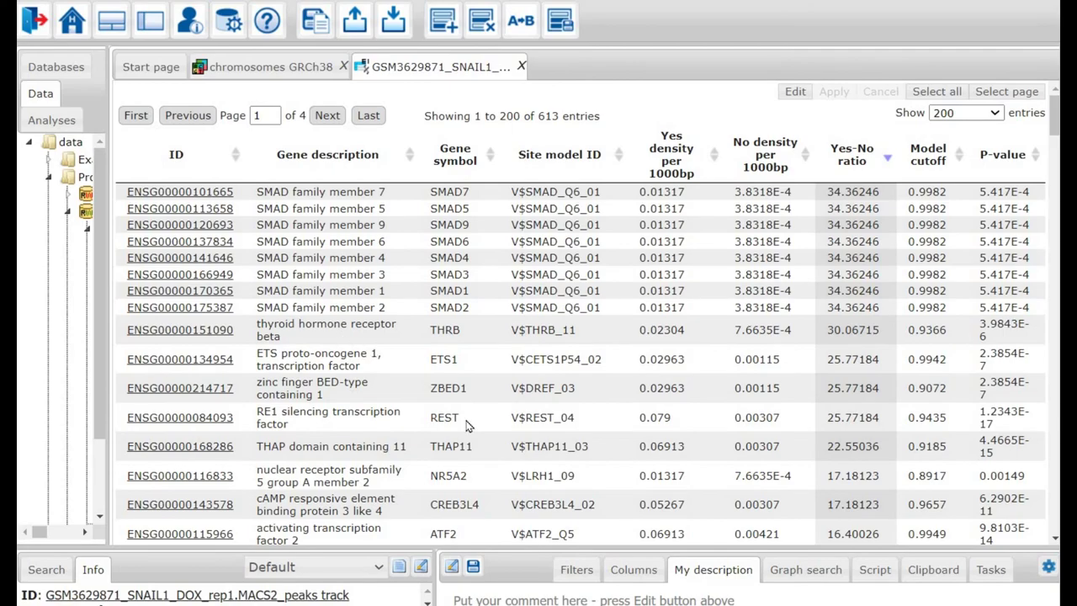
scroll(469, 425, down, 12)
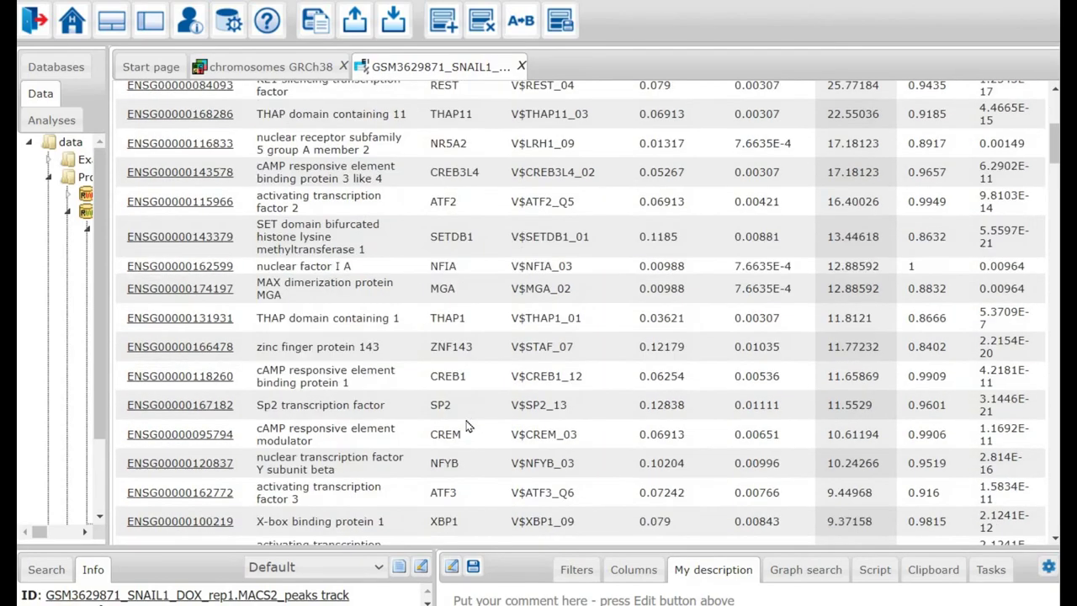
scroll(469, 425, down, 10)
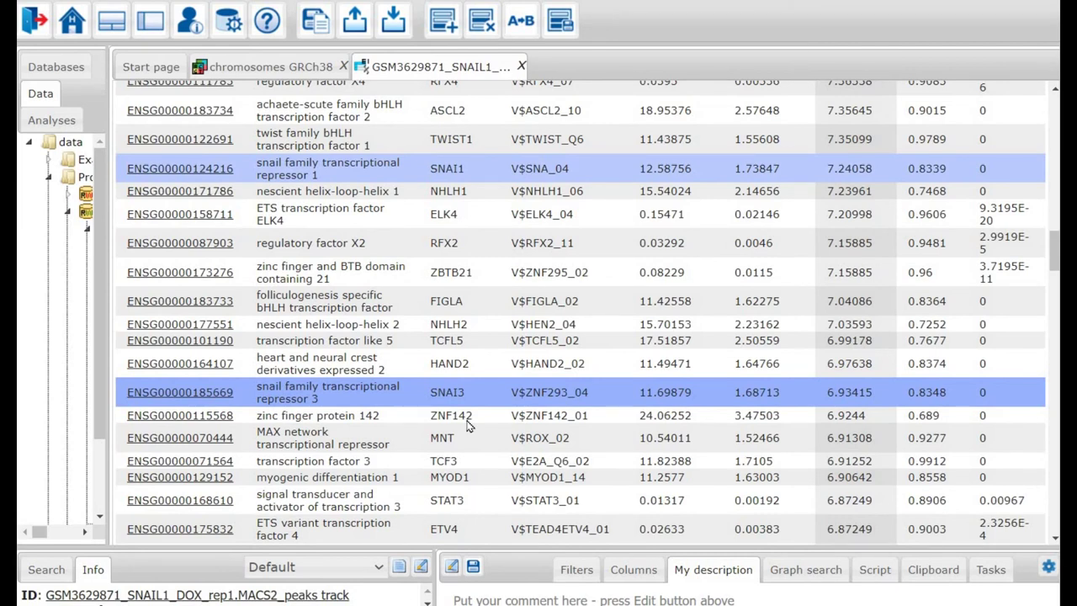
click(155, 69)
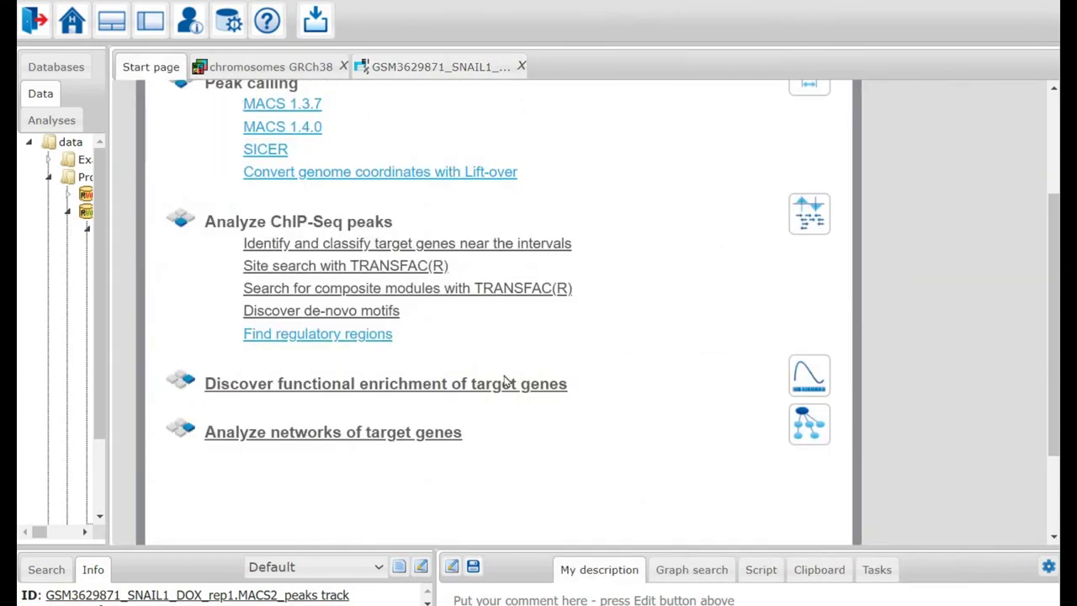